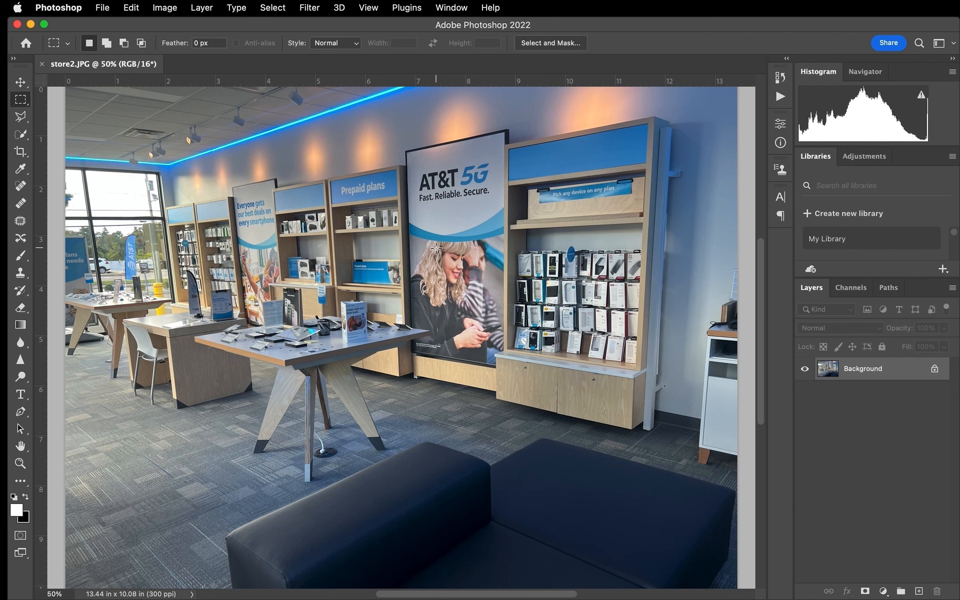
Start a Polygonal Lasso outline around the AT&T poster's picture, following its left edge, around the table corner, to its lower-left corner.
key("super+plus")
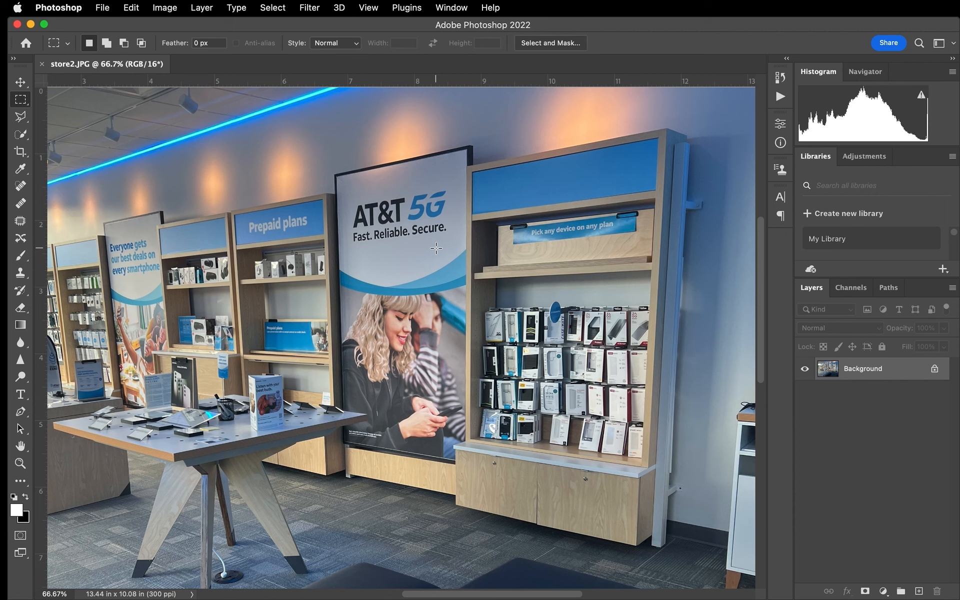
scroll(436, 248, "up", 5)
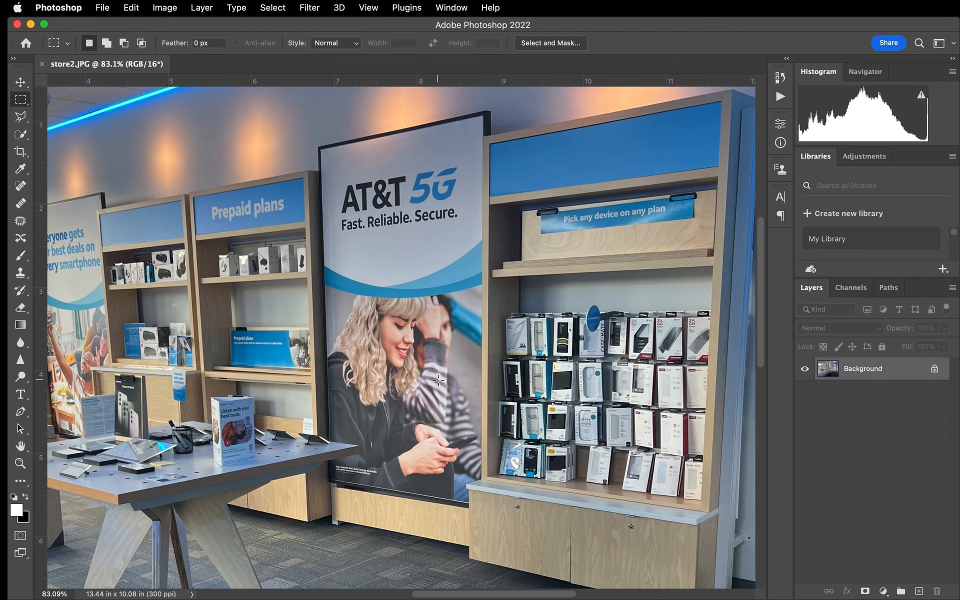
scroll(438, 380, "up", 12)
scroll(438, 380, "up", 3)
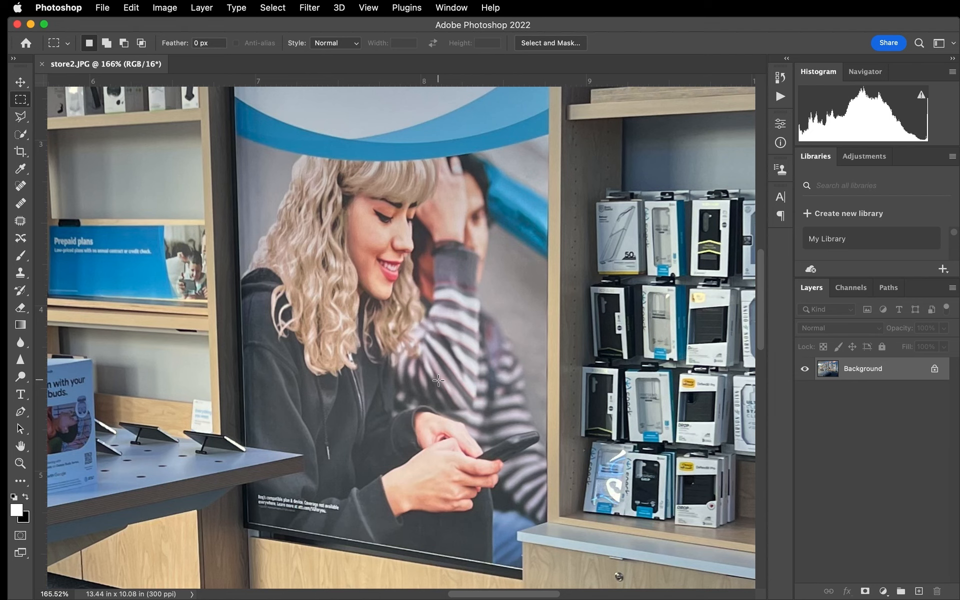
key("l")
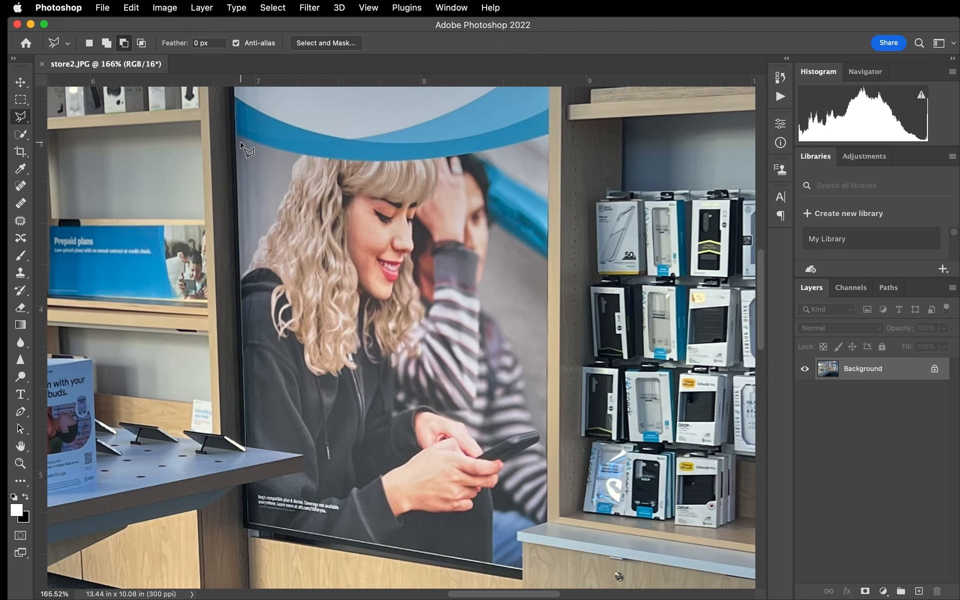
scroll(241, 146, "up", 5)
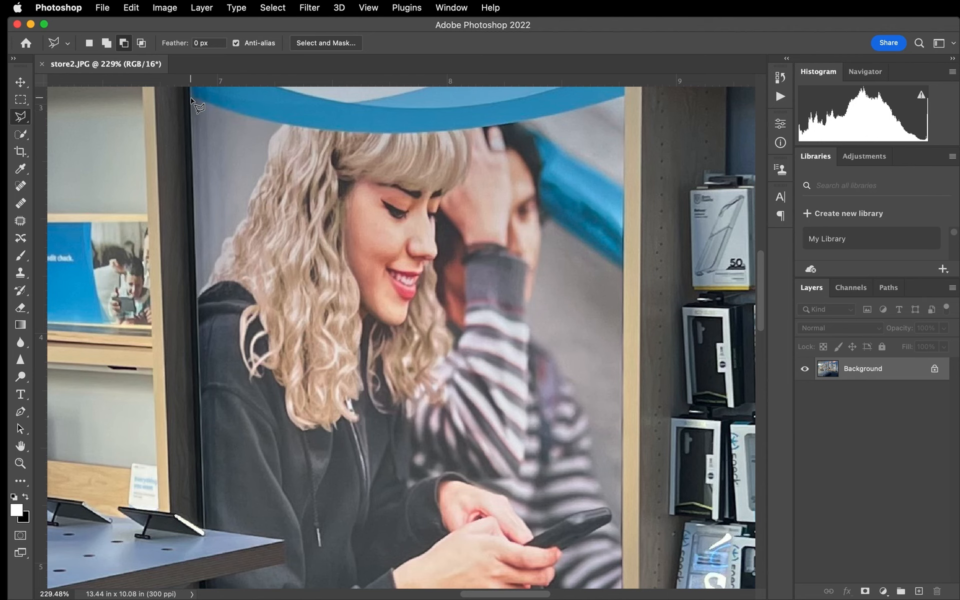
left_click(191, 96)
scroll(203, 170, "down", 4)
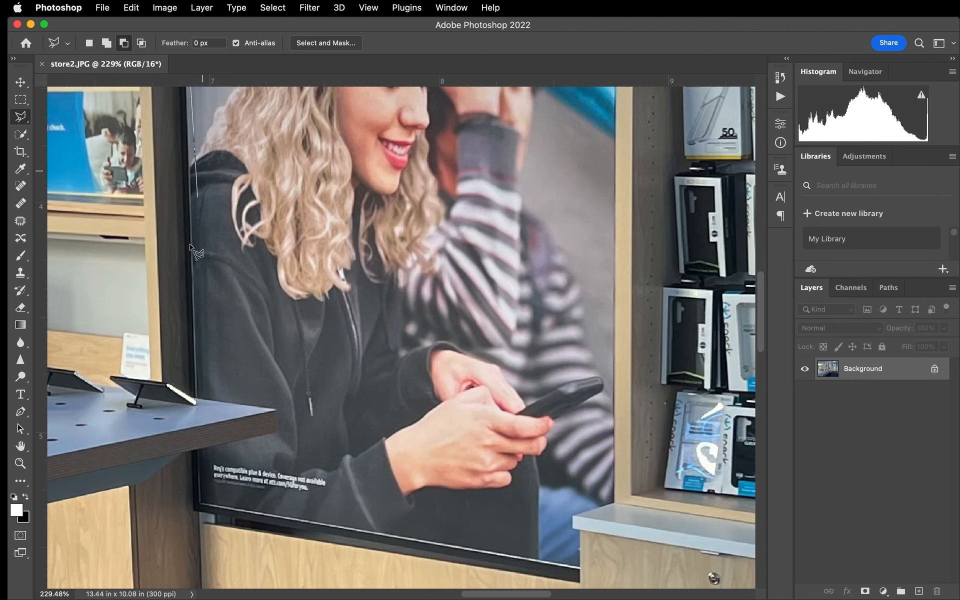
left_click(197, 401)
left_click(278, 409)
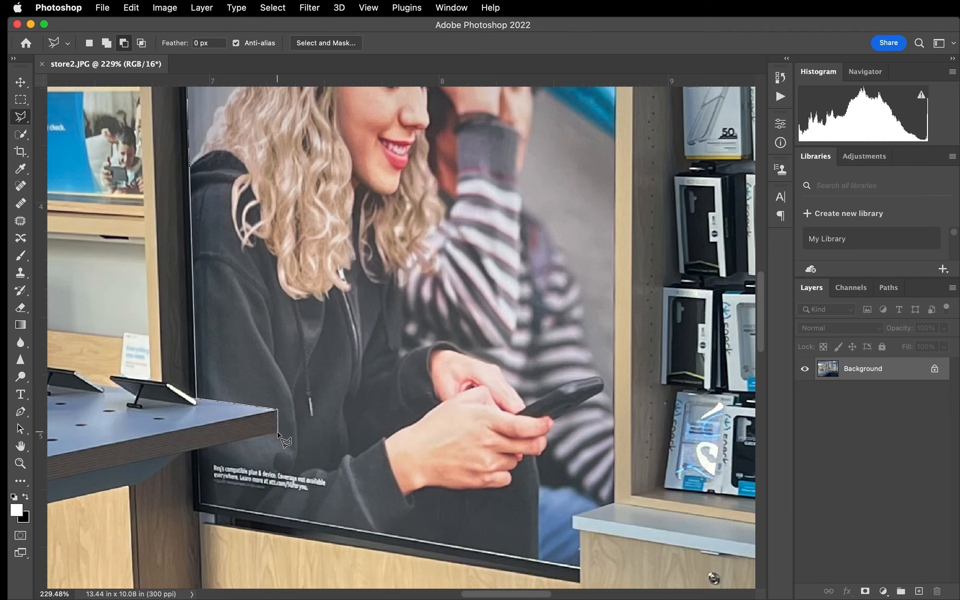
left_click(278, 433)
left_click(199, 449)
left_click(201, 502)
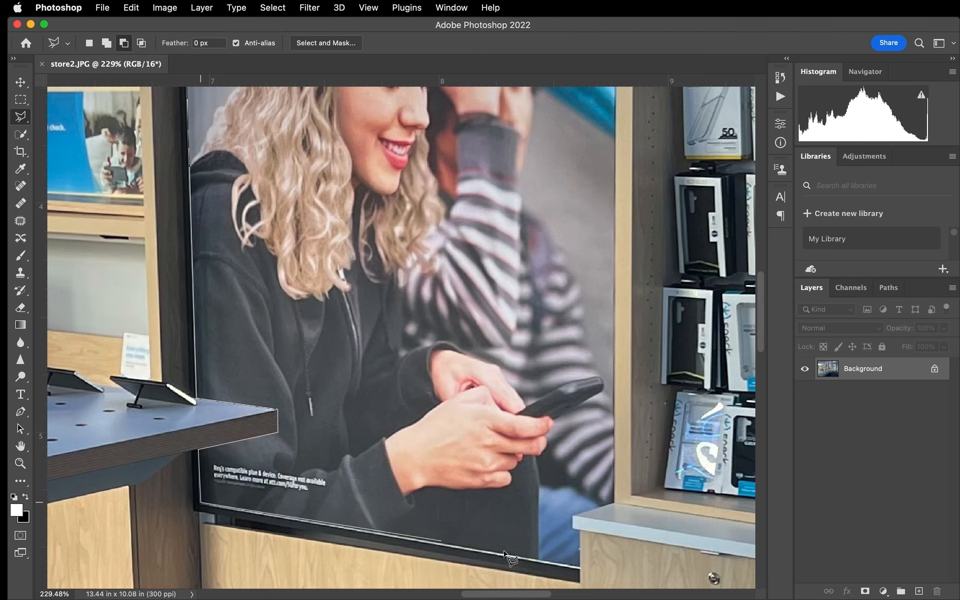
Complete the Polygonal Lasso selection along the poster's lower edge, around the cabinet corner, up the right edge and straight across the blue band.
left_click(580, 568)
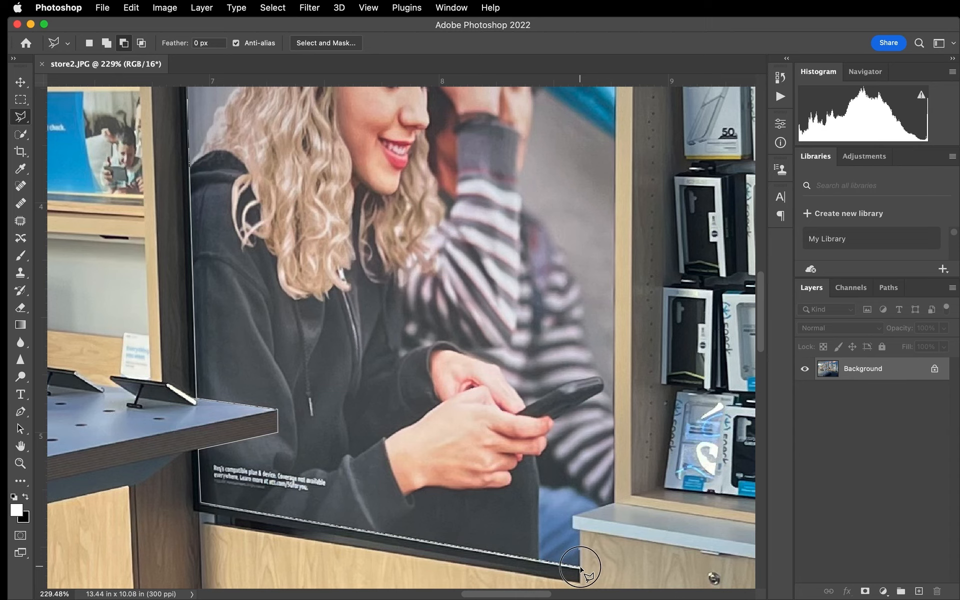
left_click(573, 529)
left_click(574, 519)
scroll(616, 505, "up", 10)
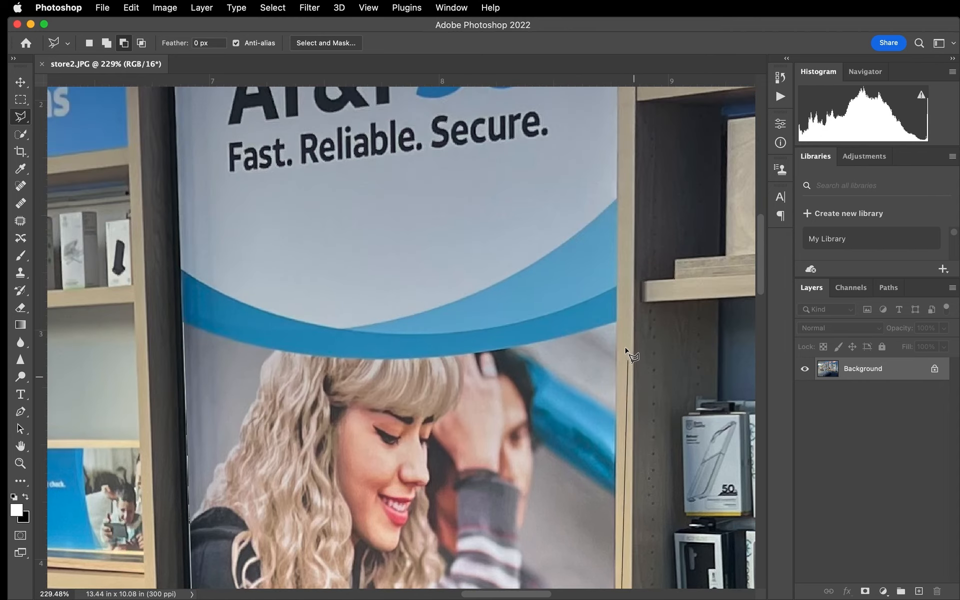
left_click(617, 324)
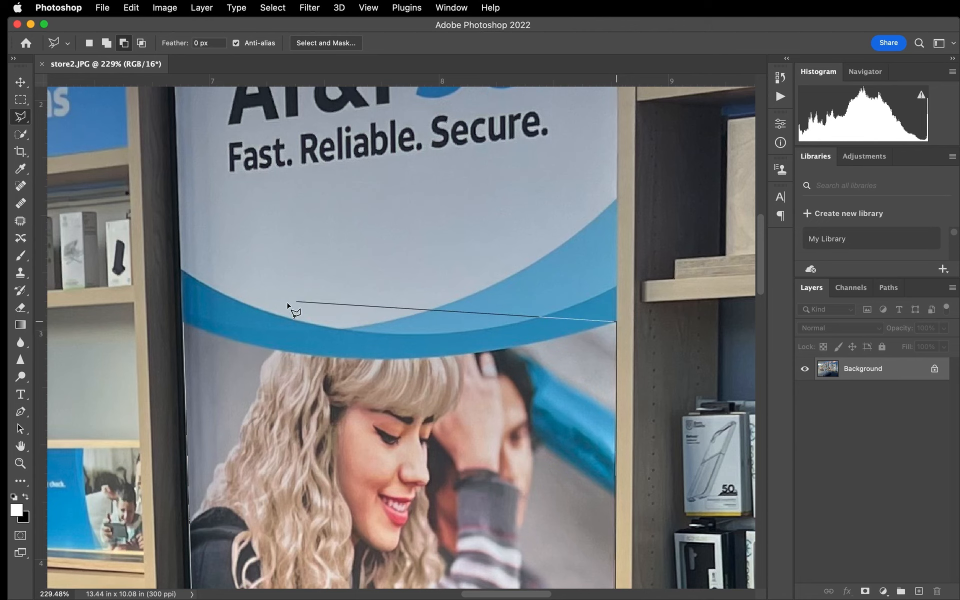
left_click(184, 323)
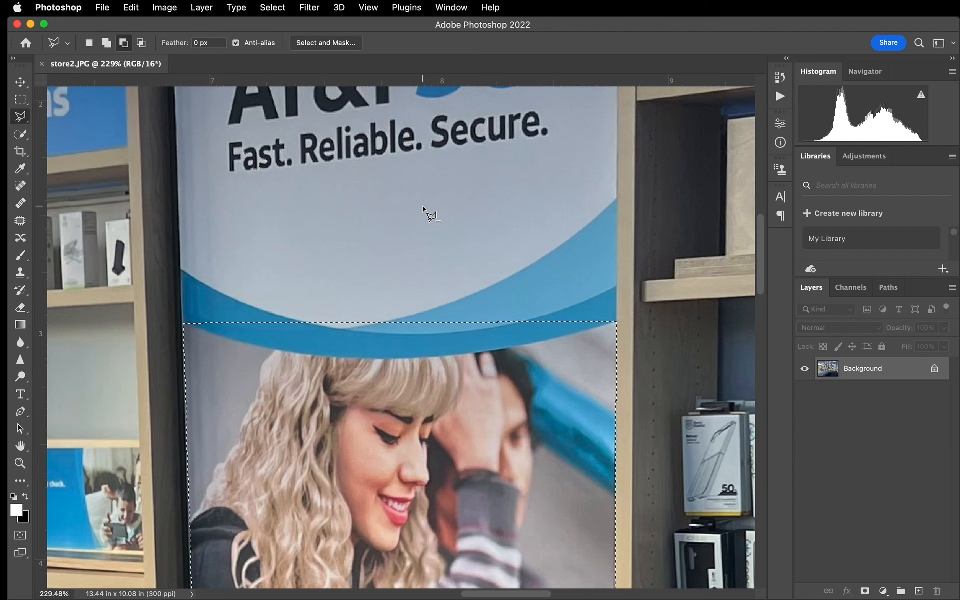
Subtract the blue curved band from the selection with the Magnetic Lasso, following the band's lower edge.
scroll(424, 209, "up", 2)
left_click(21, 120)
left_click(89, 43)
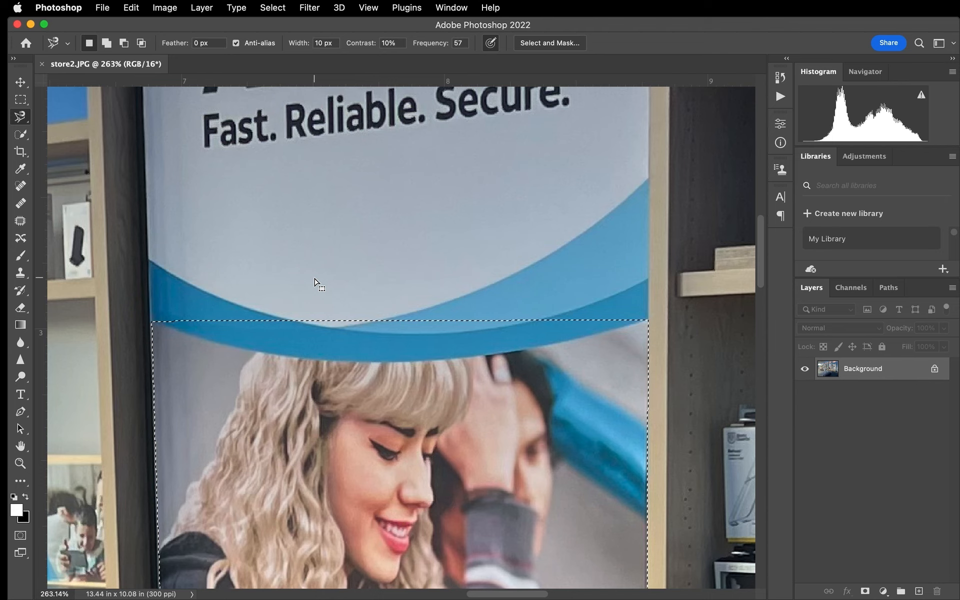
left_click(24, 113)
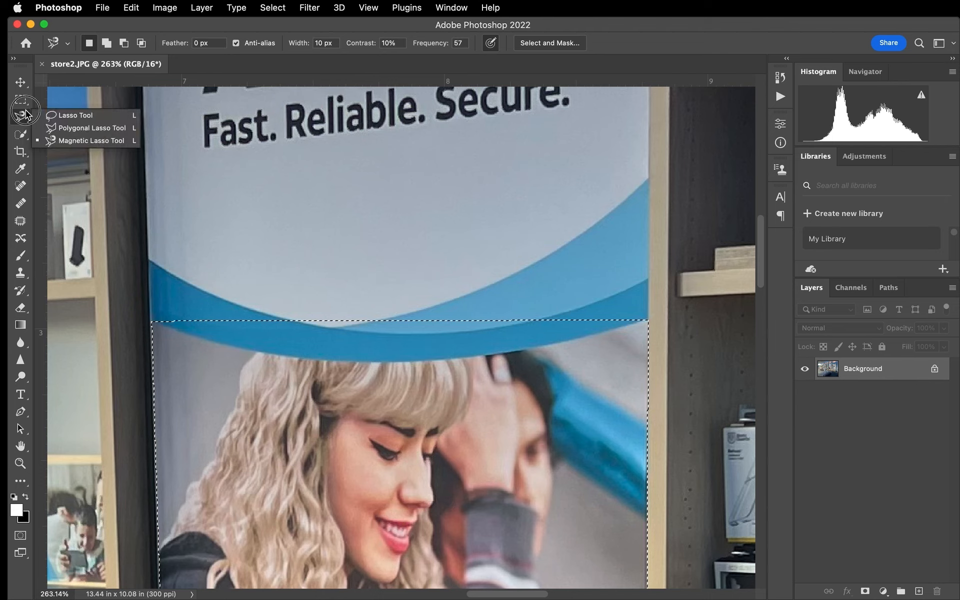
left_click(70, 141)
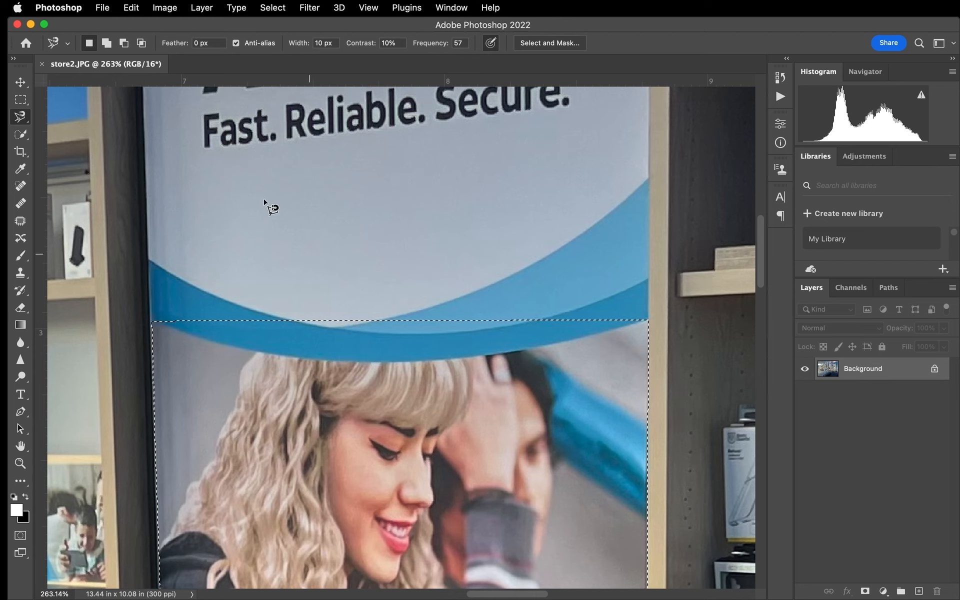
left_click(124, 44)
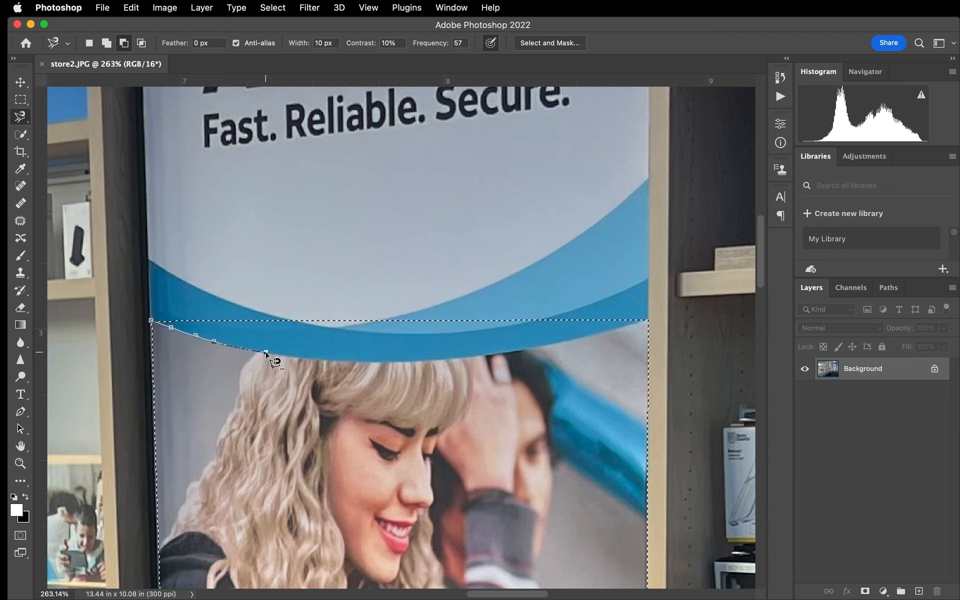
mouse_move(318, 359)
left_mouse_down()
mouse_move(405, 364)
mouse_move(565, 346)
mouse_move(646, 322)
mouse_move(649, 300)
mouse_move(512, 261)
mouse_move(295, 238)
mouse_move(173, 269)
left_mouse_up()
left_click(173, 269)
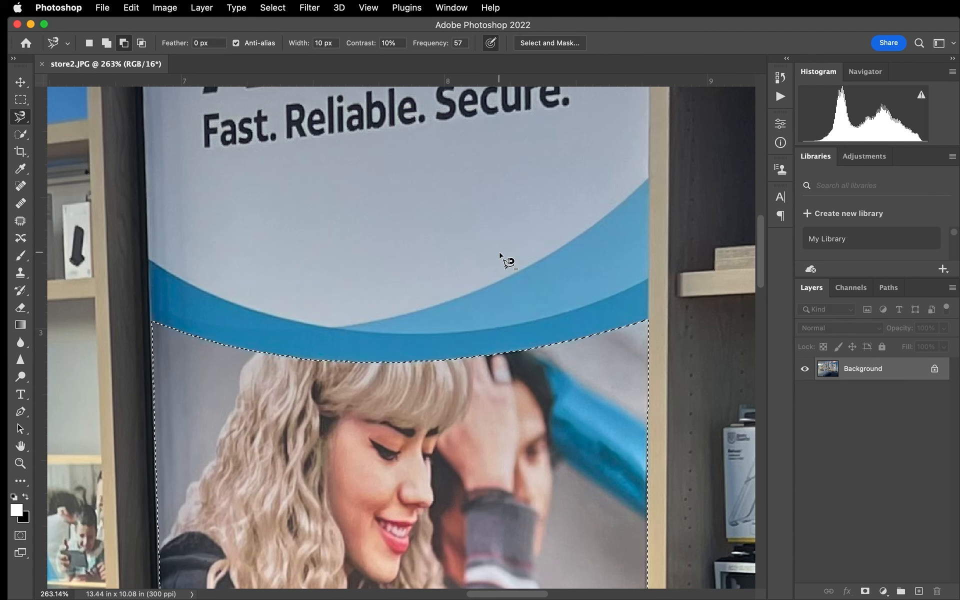
Add a layer mask from the selection to the store photo and invert the mask to hide the poster's picture.
key("super+0")
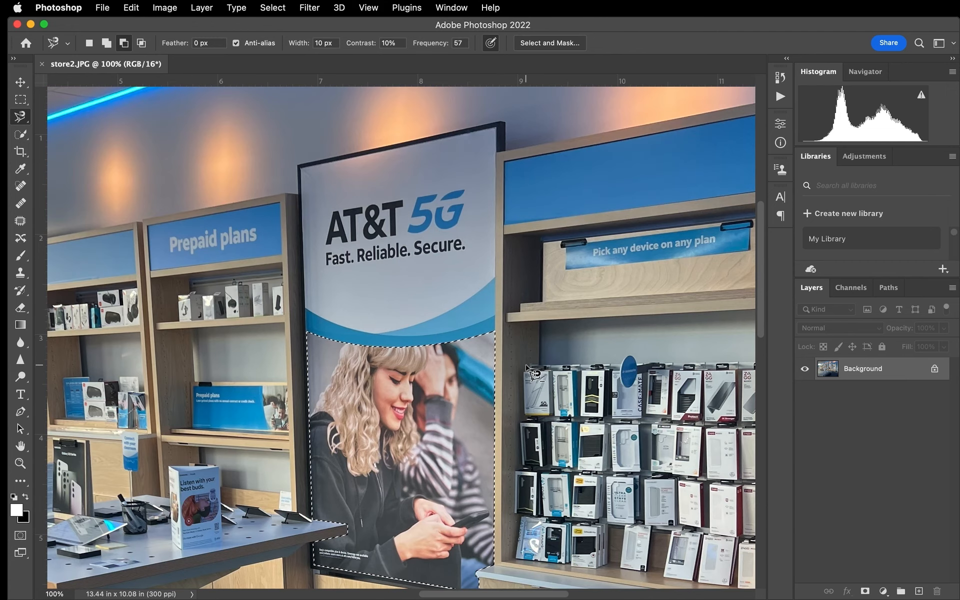
scroll(515, 310, "down", 5)
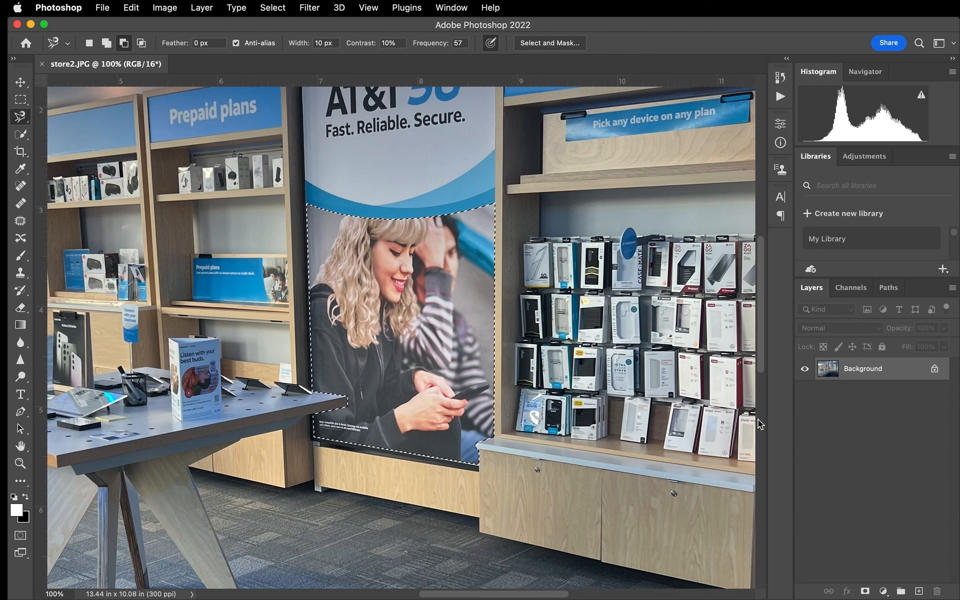
left_click(866, 591)
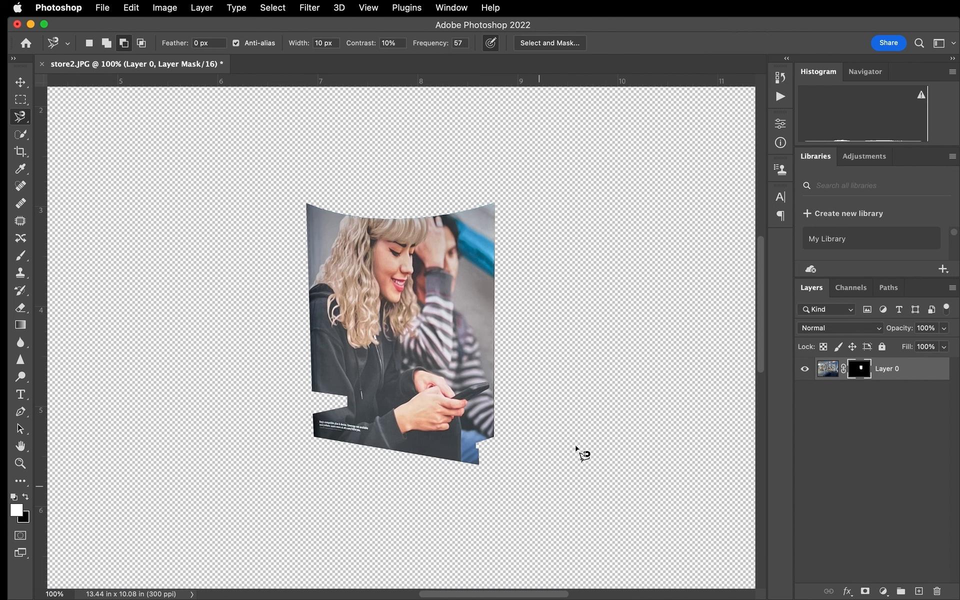
key("super+i")
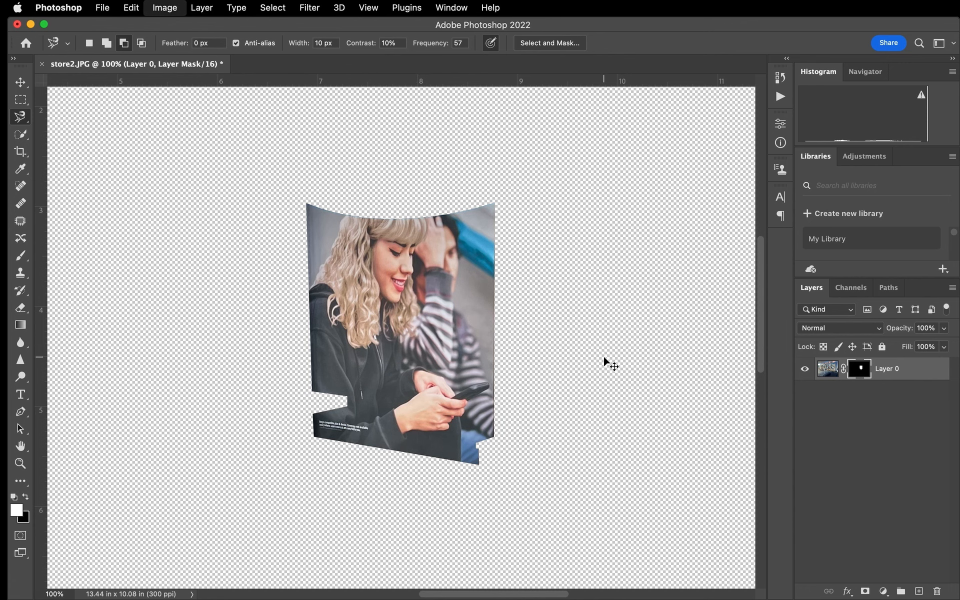
key("super+minus")
key("super+minus")
key("super+minus")
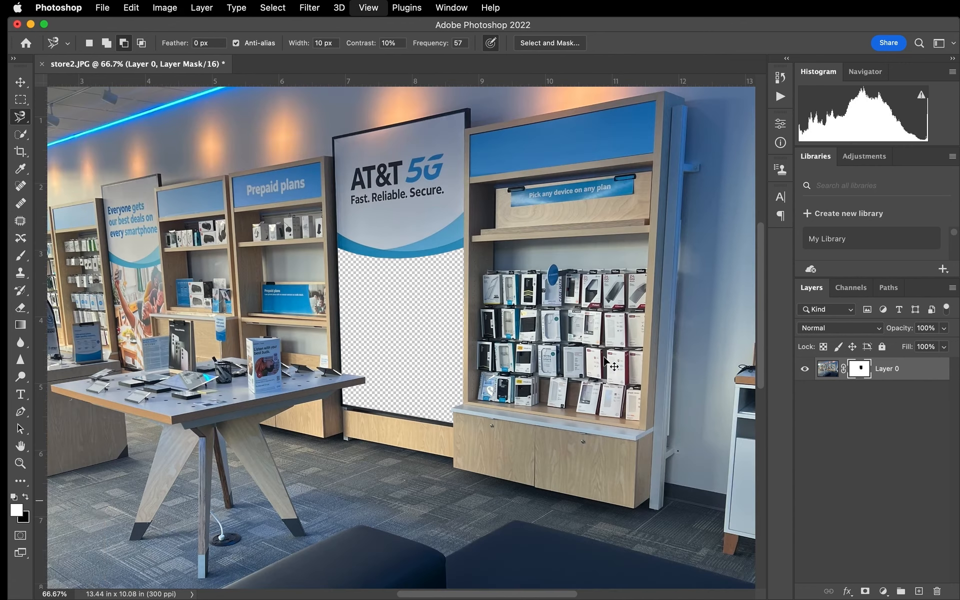
key("super+equal")
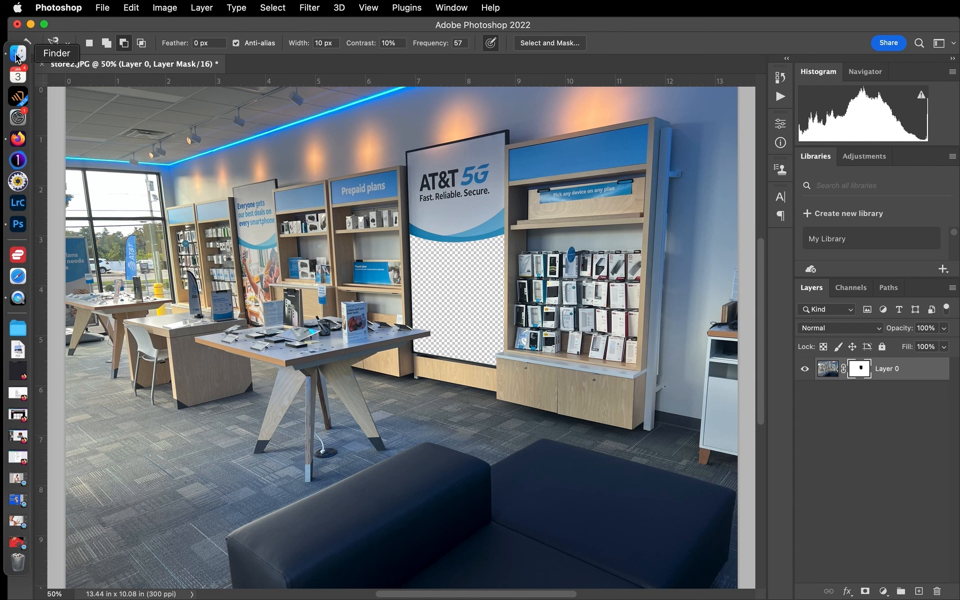
Place photo.jpg from Finder into the store document, accepting the unchanged Camera Raw settings.
left_click(15, 50)
left_click(380, 201)
left_click_drag(400, 205, 159, 281)
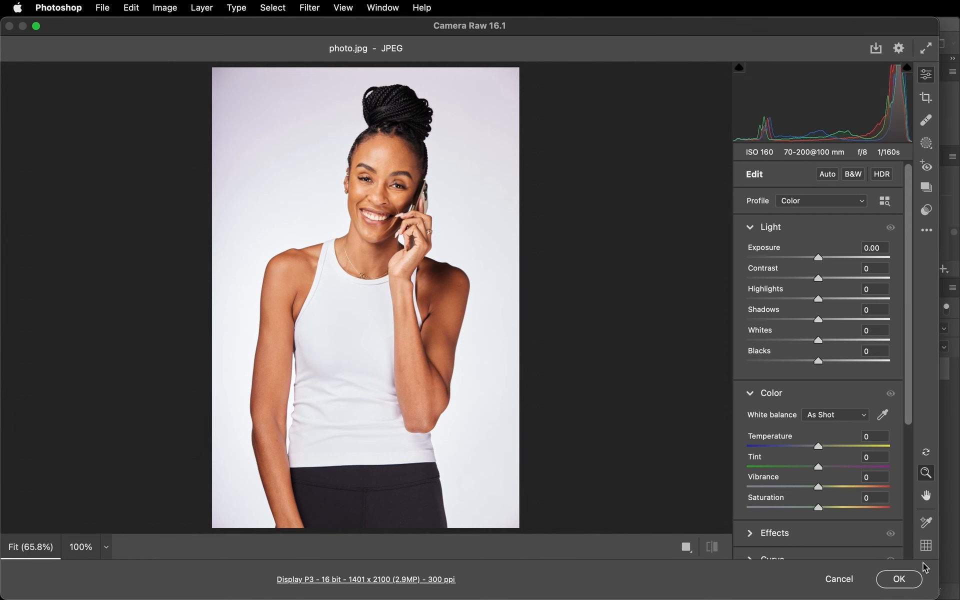
left_click(895, 580)
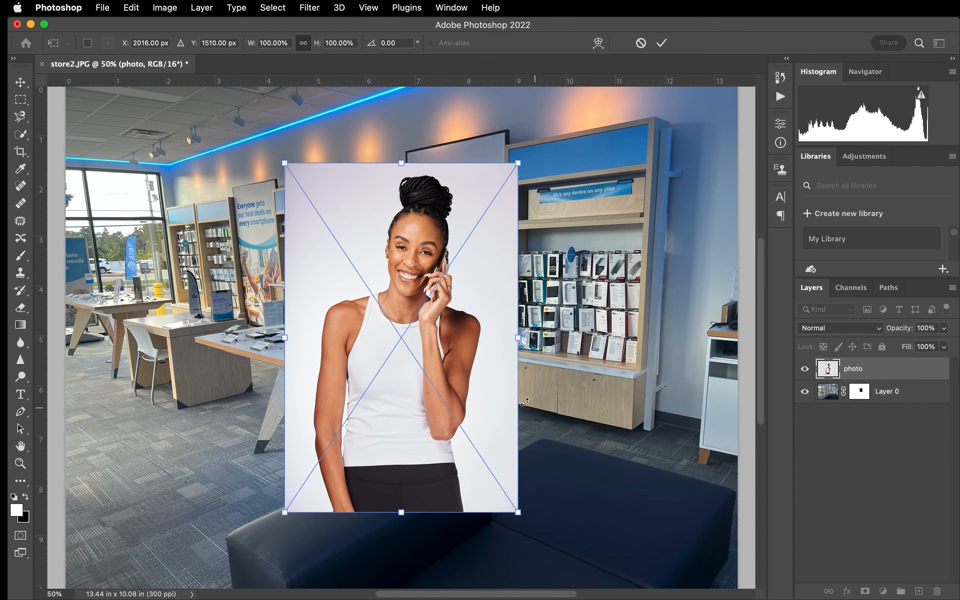
Scale the placed photo proportionally to about 46.5% and position it over the poster opening.
left_click_drag(383, 303, 447, 308)
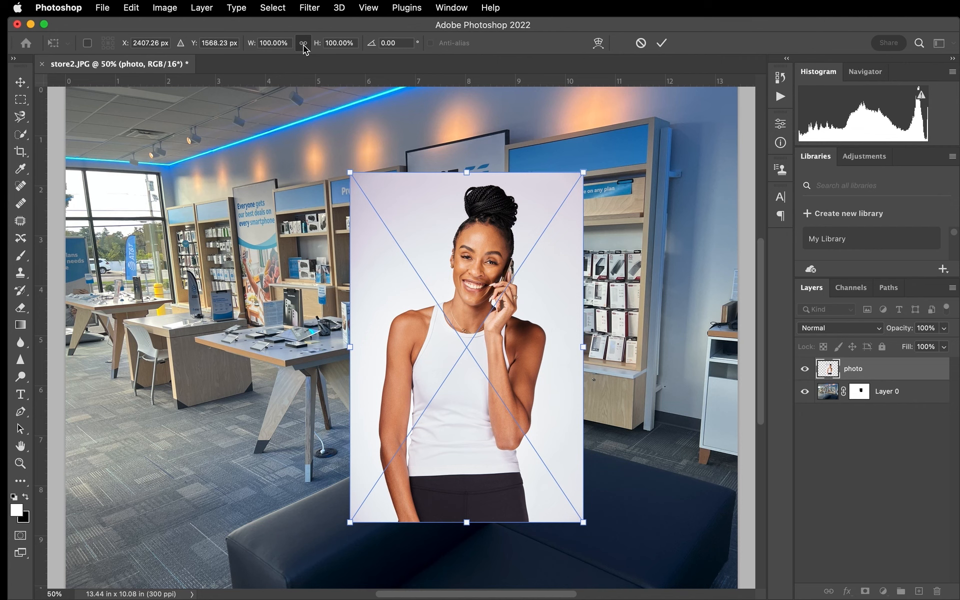
left_click_drag(349, 174, 471, 289)
left_click_drag(515, 363, 476, 269)
left_click_drag(543, 216, 514, 257)
mouse_move(487, 274)
left_mouse_down()
mouse_move(487, 242)
mouse_move(508, 228)
mouse_move(486, 262)
mouse_move(495, 261)
left_mouse_up()
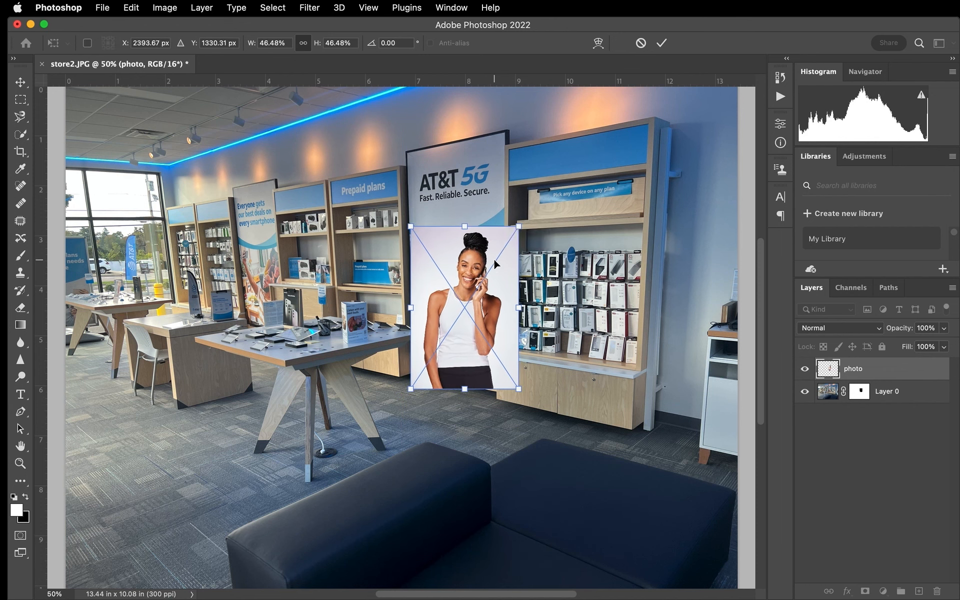
Rotate the placed photo to about -1.97°, align it with the poster's left edge and apply the transform.
scroll(527, 252, "up", 5)
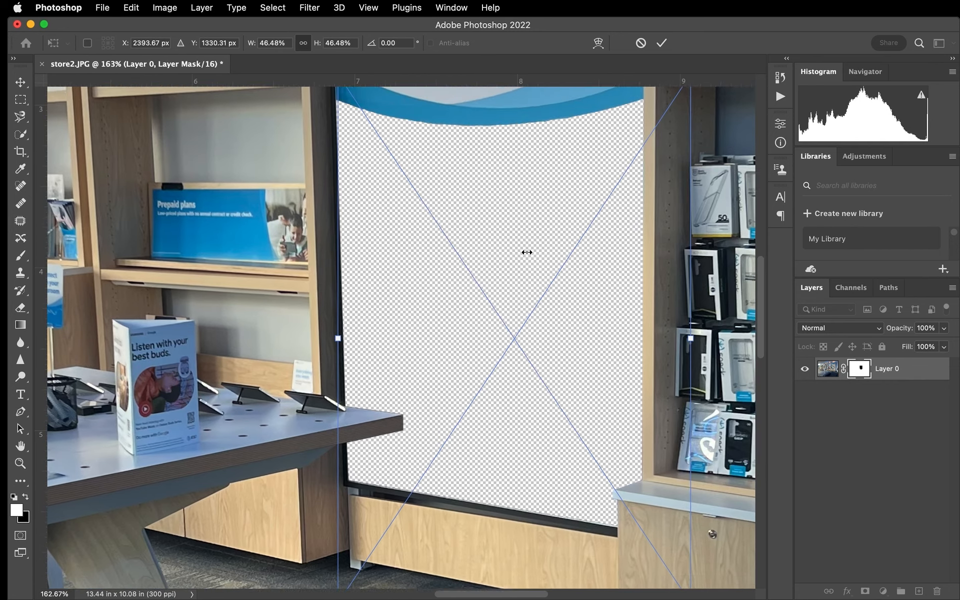
scroll(527, 252, "up", 4)
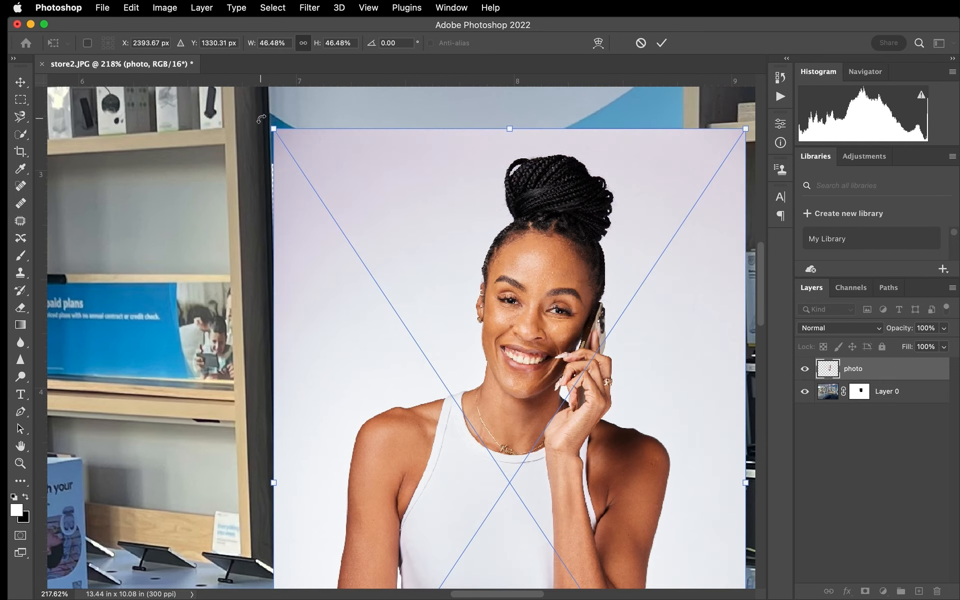
left_click_drag(259, 115, 255, 121)
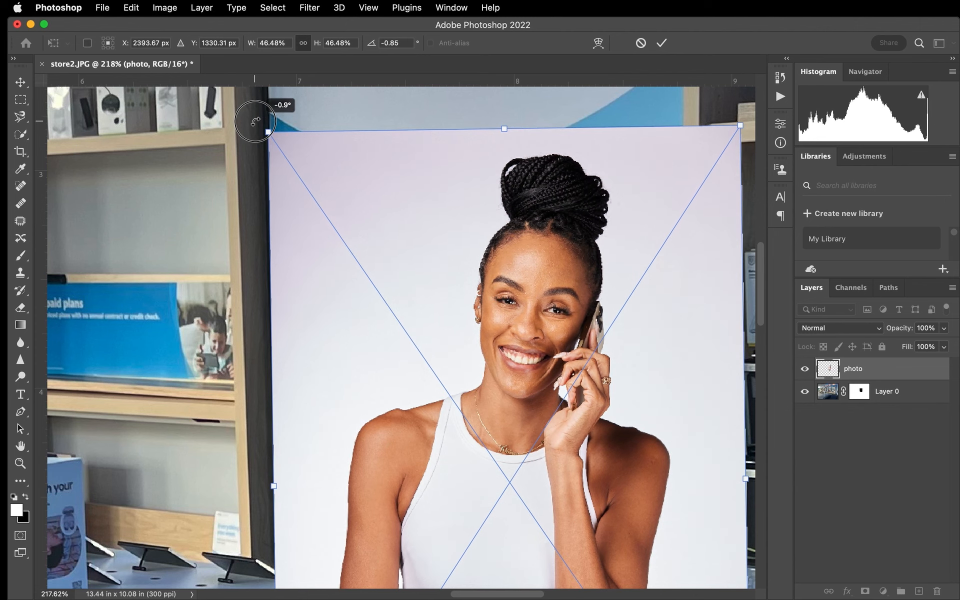
left_click_drag(335, 187, 328, 187)
left_click_drag(236, 161, 232, 160)
left_click_drag(388, 220, 361, 227)
left_click_drag(360, 223, 356, 223)
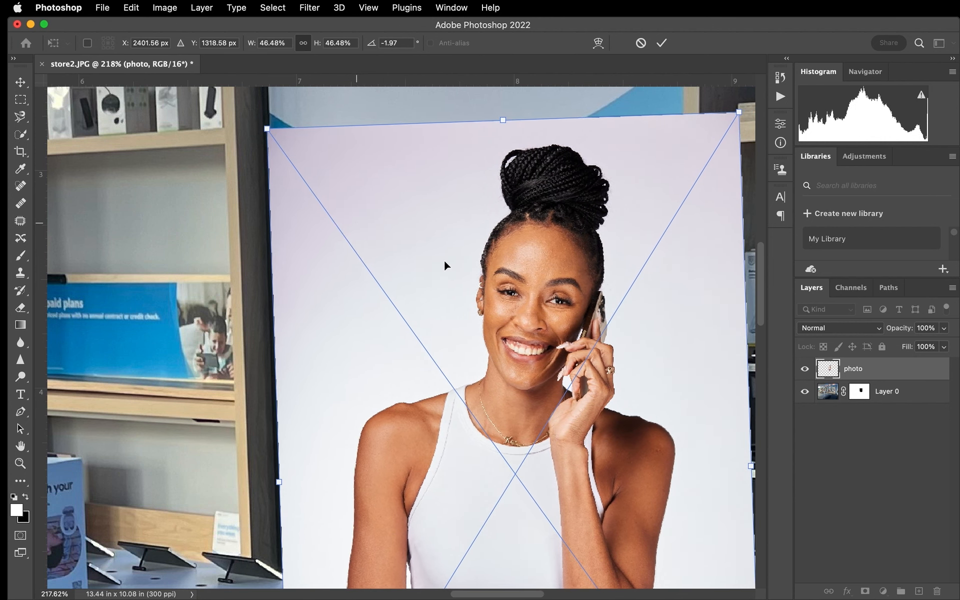
key("Return")
Move the photo layer beneath Layer 0 in the layer order.
key("l")
key("super+minus")
key("super+minus")
key("super+minus")
key("super+minus")
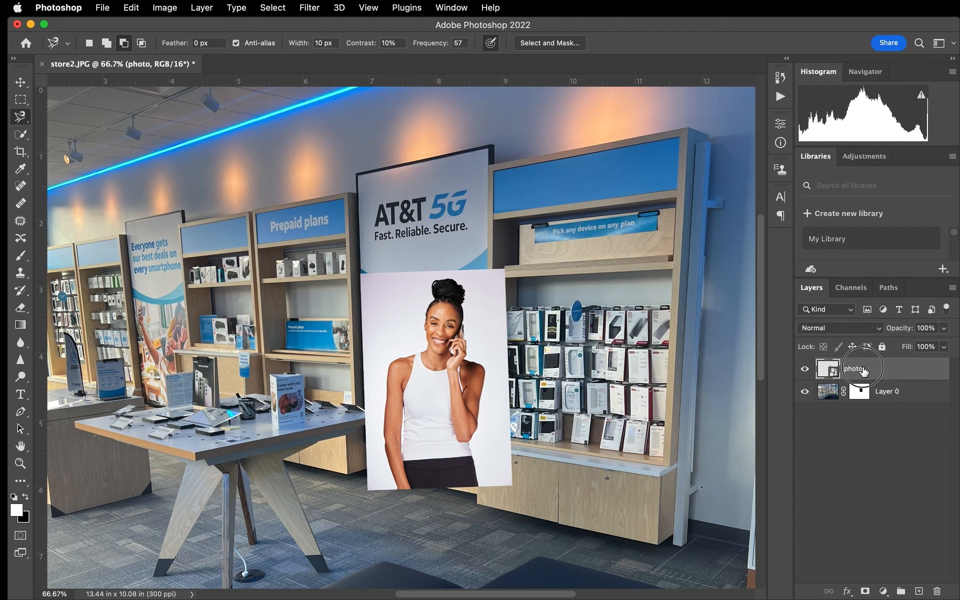
left_click_drag(863, 370, 872, 409)
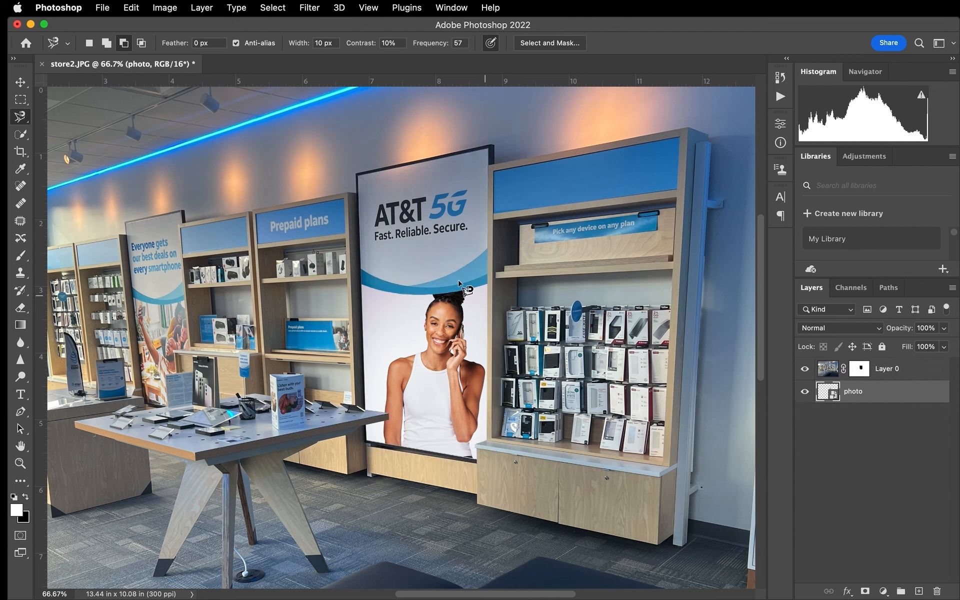
Shift the photo with the Move tool so the woman is centred in the poster opening below the blue band.
left_click(20, 82)
left_click_drag(461, 339, 445, 344)
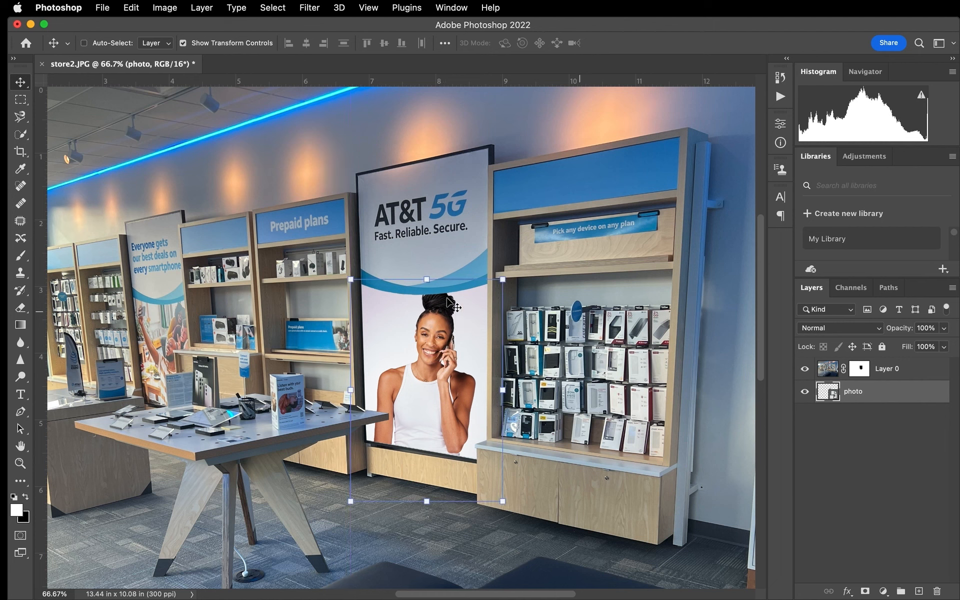
mouse_move(446, 364)
left_mouse_down()
mouse_move(448, 336)
mouse_move(446, 363)
left_mouse_up()
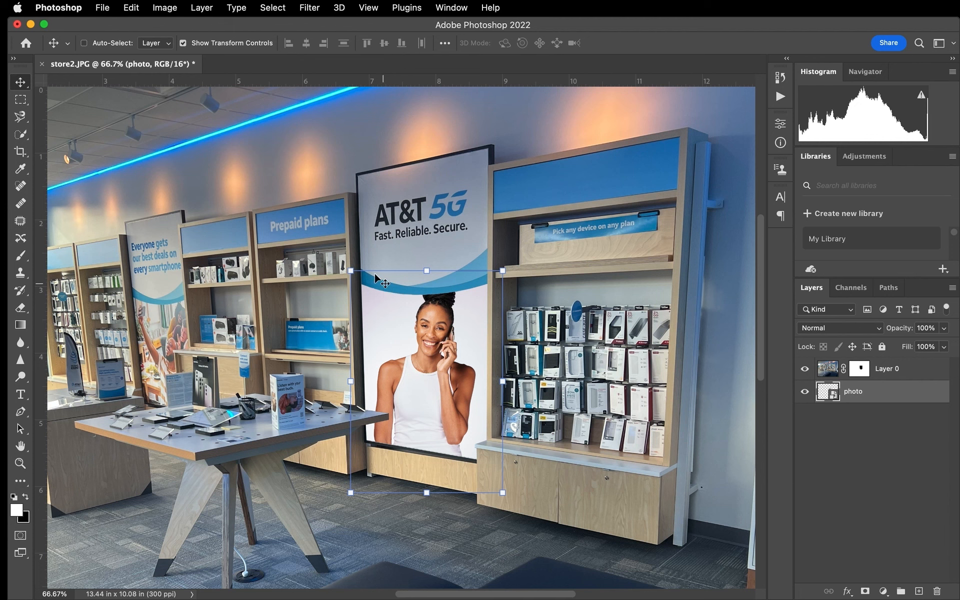
Enlarge the photo proportionally to 59%, position the woman's head and shoulders to fill the poster opening, and apply the transform.
left_click_drag(350, 272, 322, 235)
left_click_drag(452, 351, 447, 409)
left_click_drag(505, 275, 511, 266)
mouse_move(445, 339)
left_mouse_down()
mouse_move(463, 334)
mouse_move(446, 335)
left_mouse_up()
left_click_drag(331, 282, 325, 274)
left_click_drag(452, 341, 457, 345)
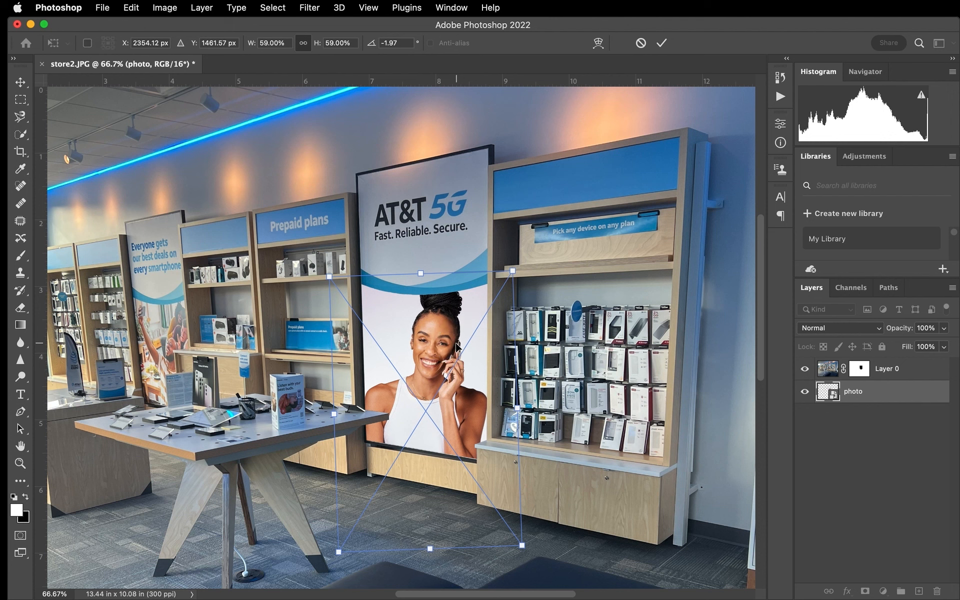
left_click(662, 43)
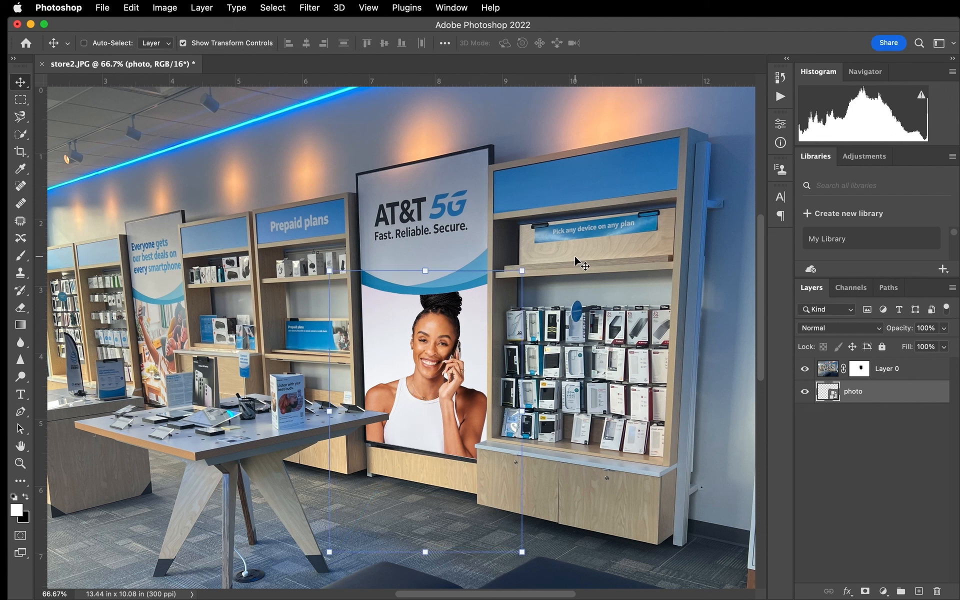
left_click(21, 99)
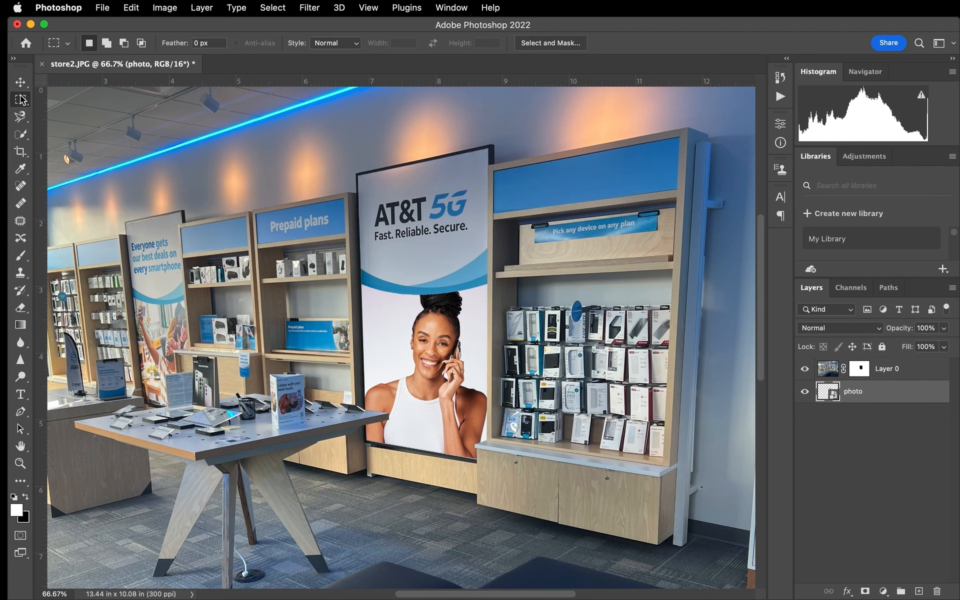
key("super+minus")
key("super+minus")
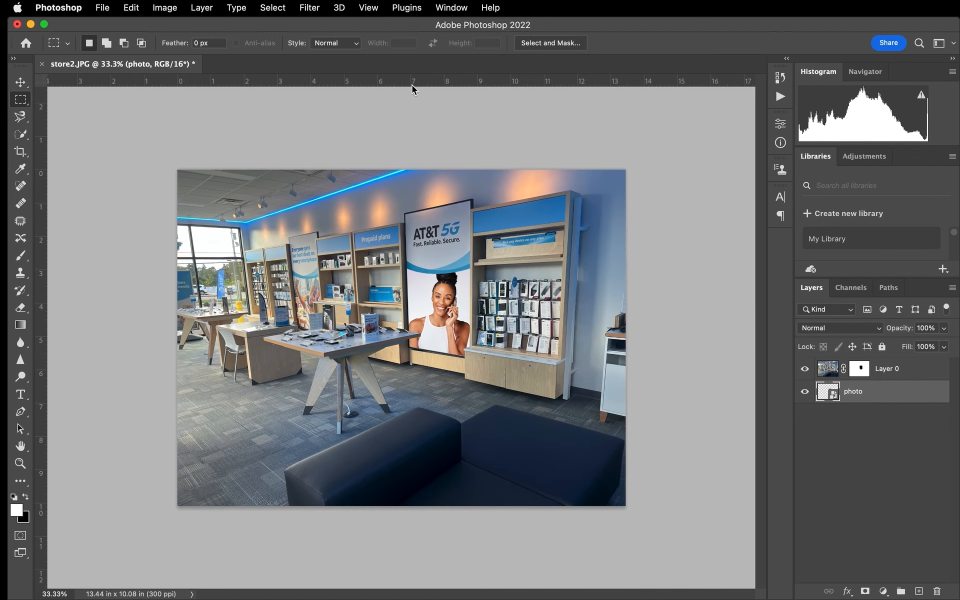